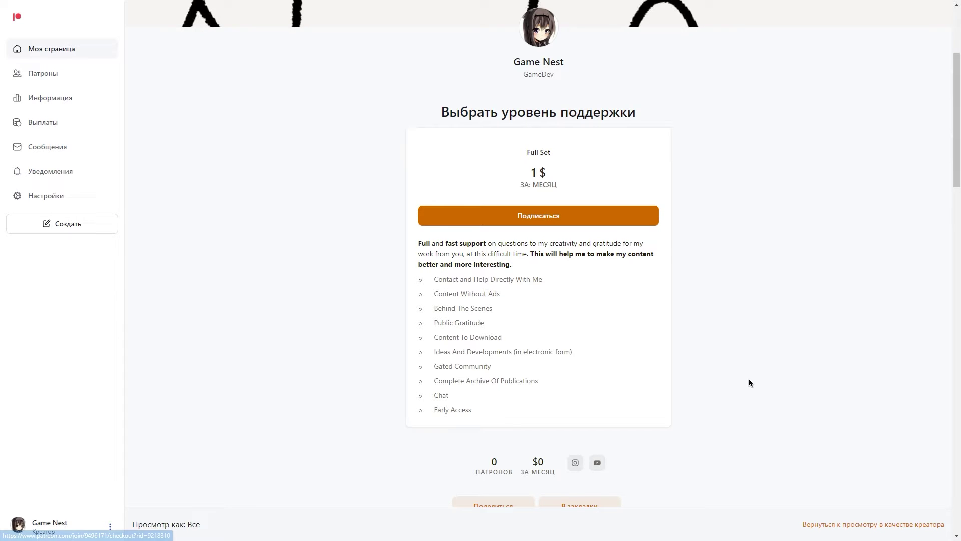
# Look through the Game Nest Patreon page's support tier, description and recent posts.
pyautogui.scroll(-5, 876, 413)
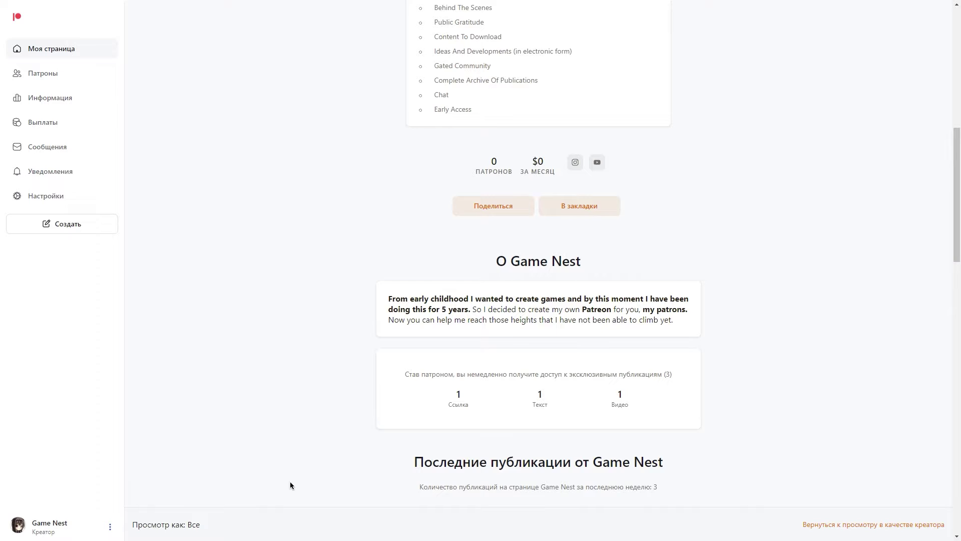
pyautogui.scroll(-15, 205, 498)
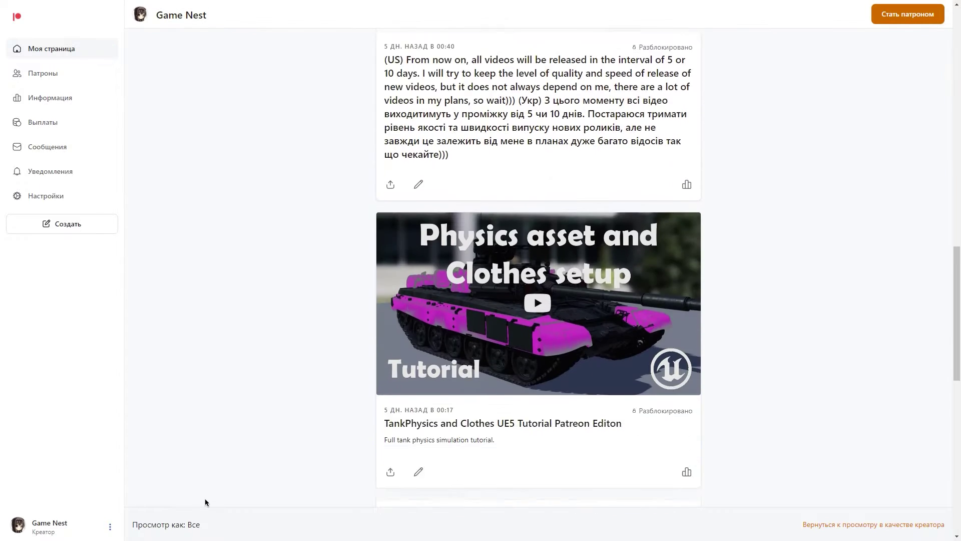
pyautogui.scroll(-5, 206, 497)
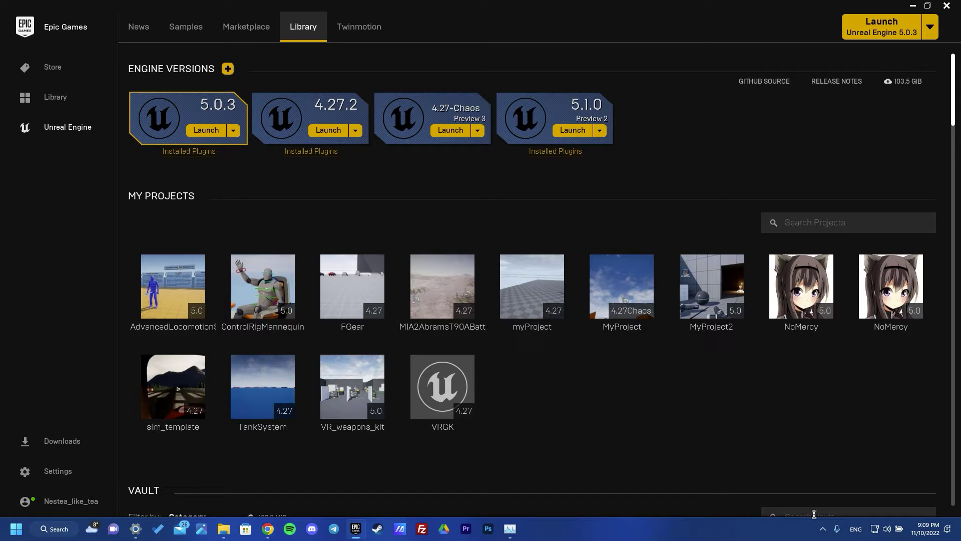
# Browse the engine versions offered for a new engine slot in the Epic Games library, discard the slot and minimize the launcher.
pyautogui.click(224, 70)
pyautogui.click(706, 104)
pyautogui.scroll(-3, 708, 216)
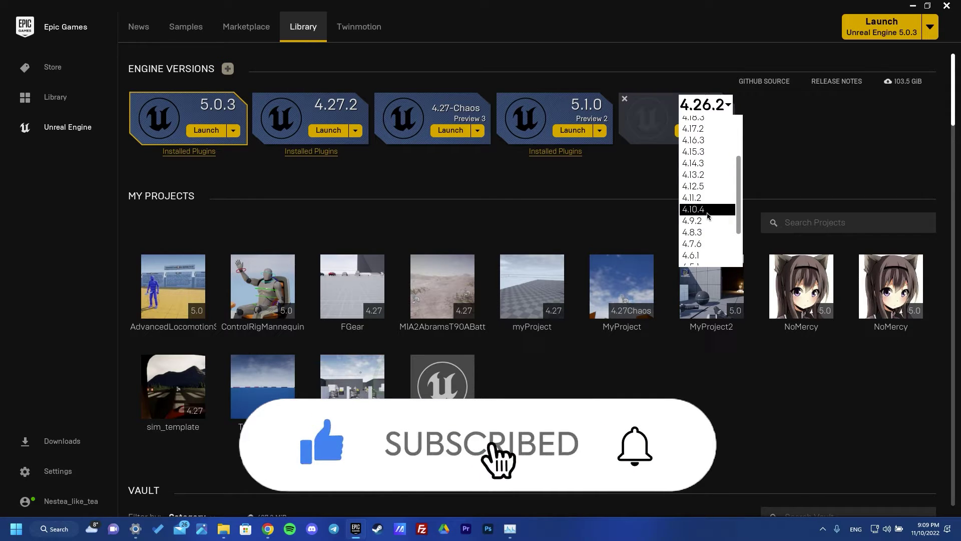
pyautogui.scroll(-5, 708, 215)
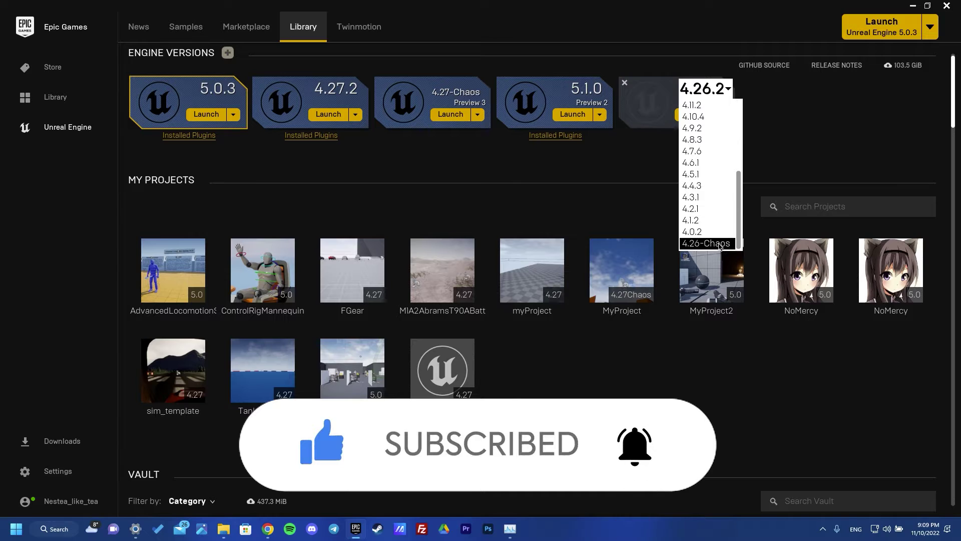
pyautogui.click(824, 129)
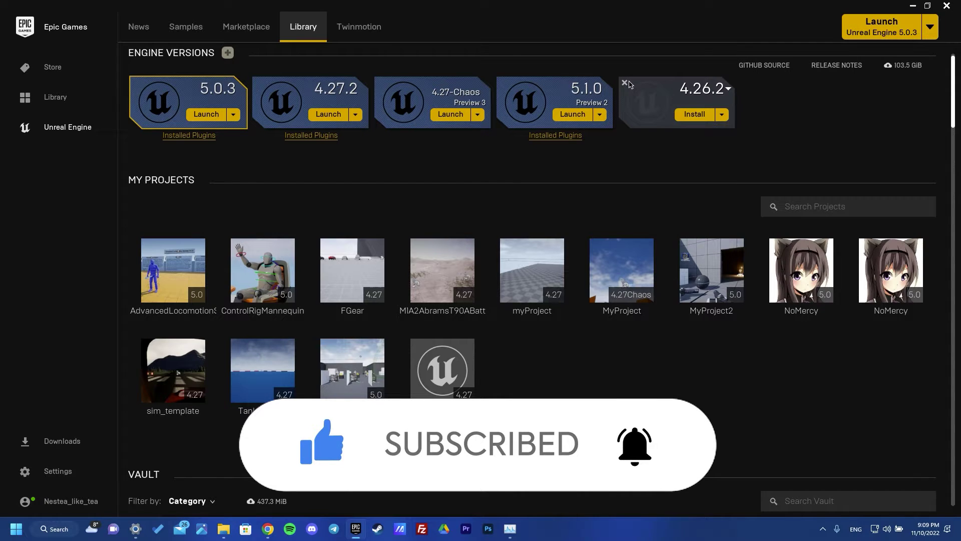
pyautogui.click(676, 93)
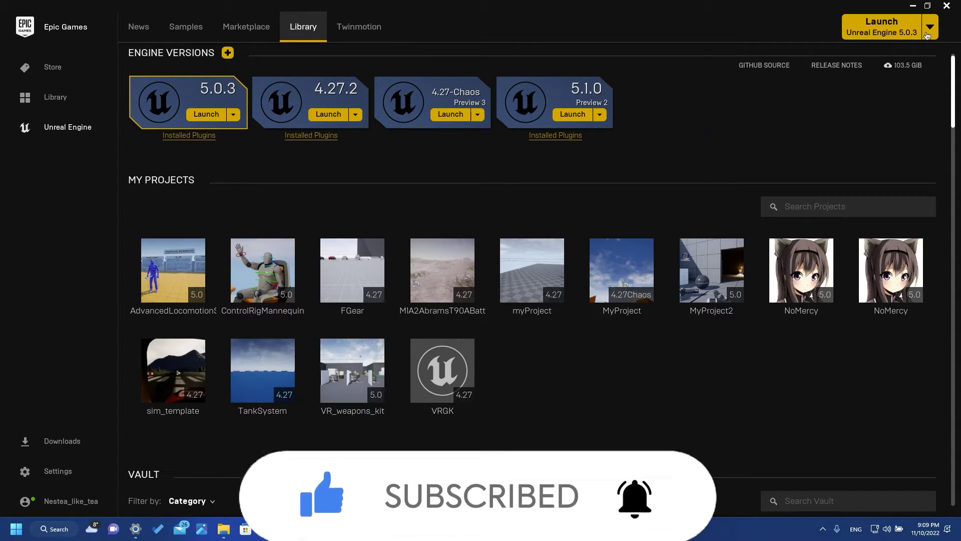
pyautogui.click(913, 6)
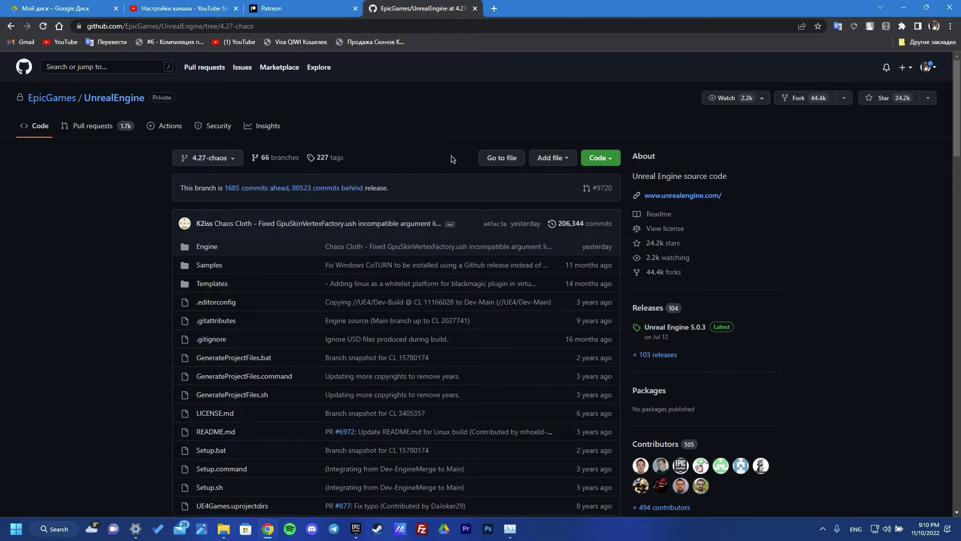
# Choose the 4.27-chaos branch of the EpicGames/UnrealEngine repository, download it as a ZIP and minimize the browser.
pyautogui.click(213, 159)
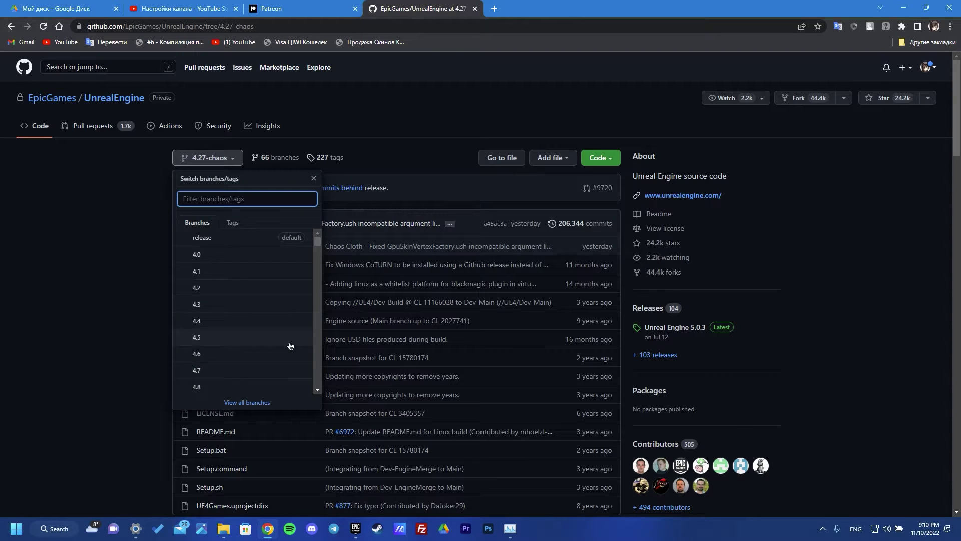
pyautogui.scroll(-2, 226, 351)
pyautogui.scroll(-3, 227, 351)
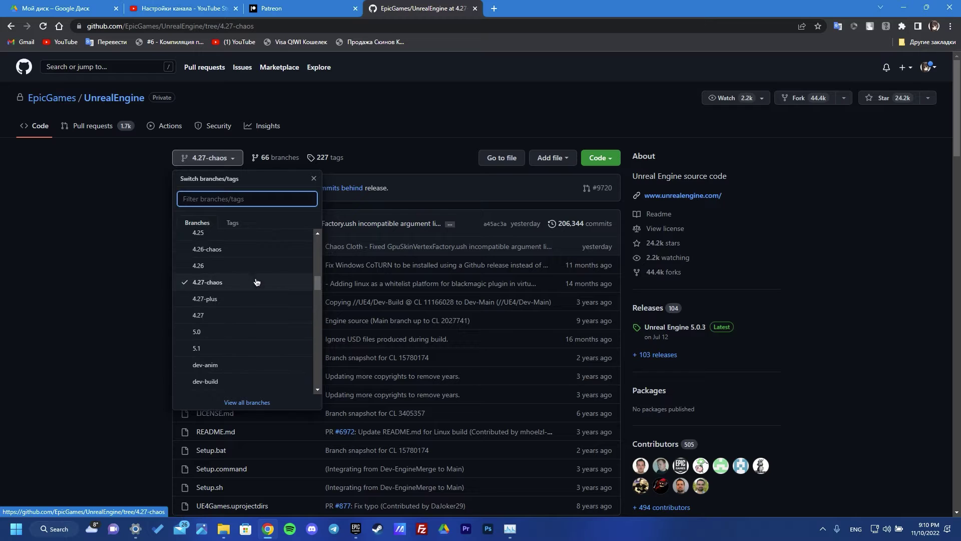
pyautogui.click(240, 287)
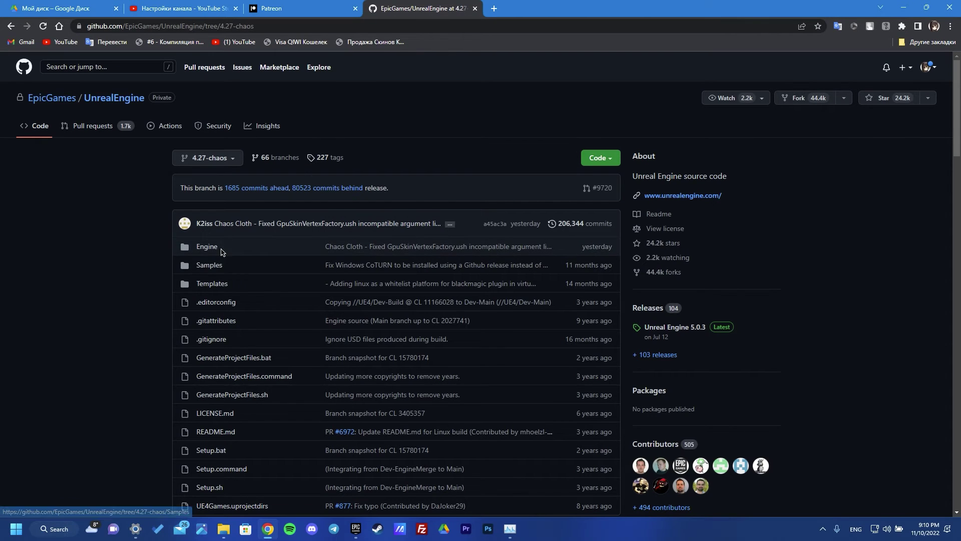
pyautogui.click(600, 159)
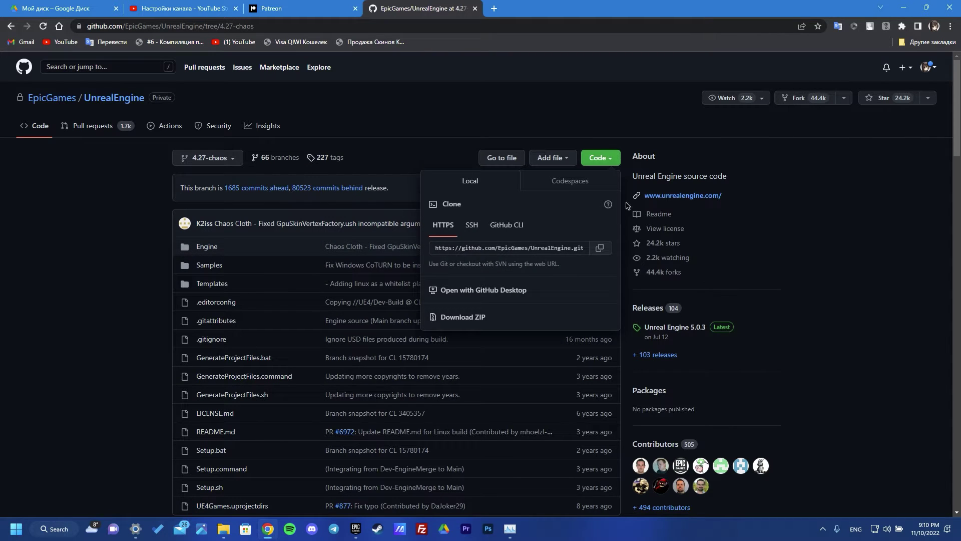
pyautogui.click(488, 315)
pyautogui.click(904, 8)
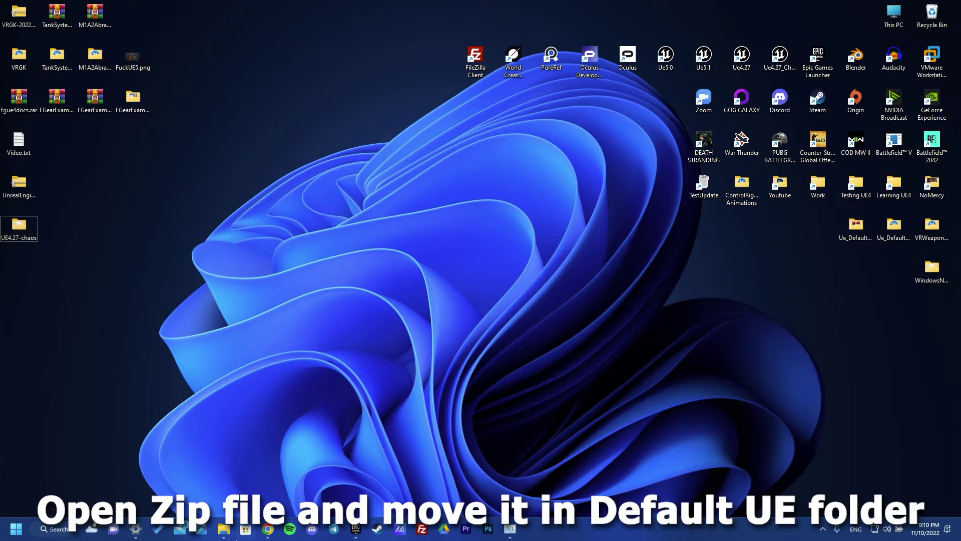
# Switch to File Explorer and display the UE4.27-chaos source folder on the Work (D:) drive.
pyautogui.click(224, 529)
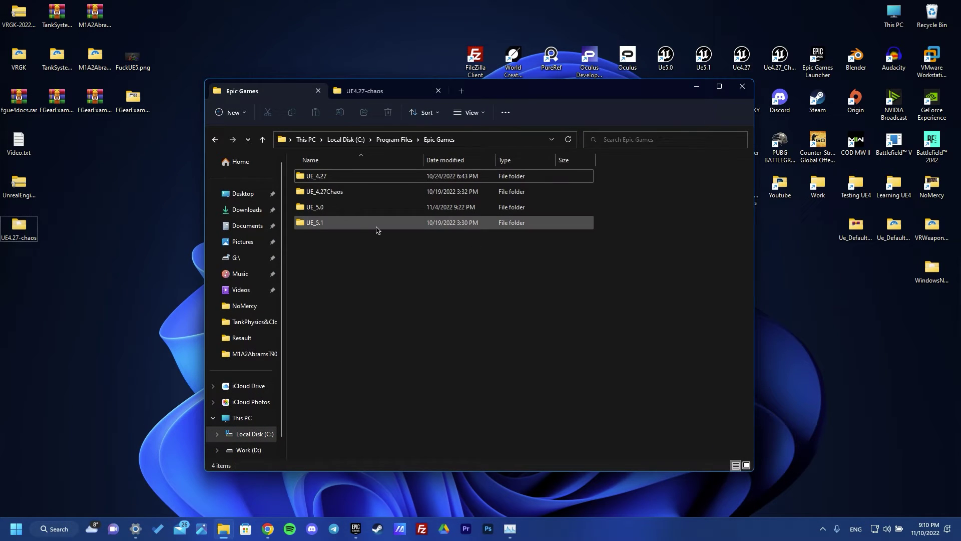
pyautogui.moveTo(18, 226)
pyautogui.mouseDown()
pyautogui.moveTo(381, 297)
pyautogui.moveTo(18, 227)
pyautogui.mouseUp()
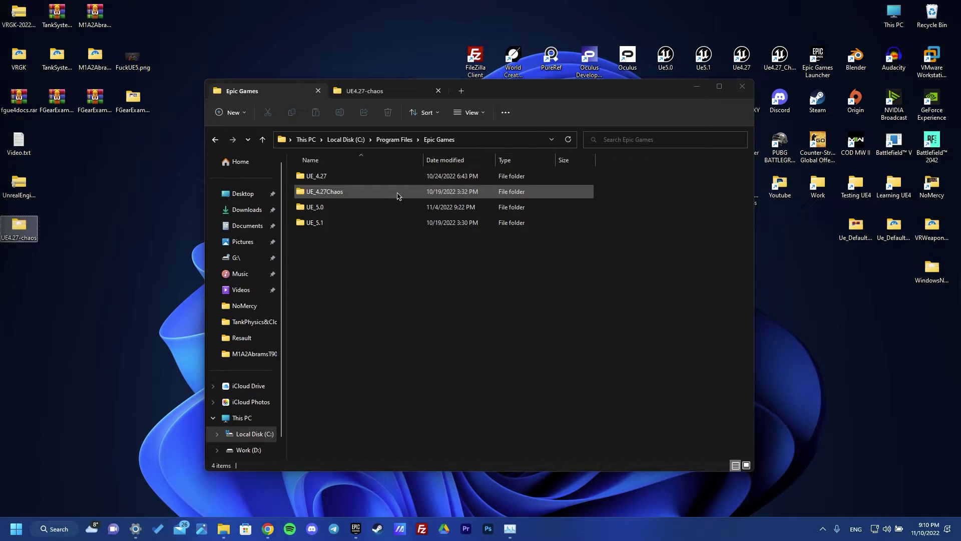
pyautogui.click(324, 194)
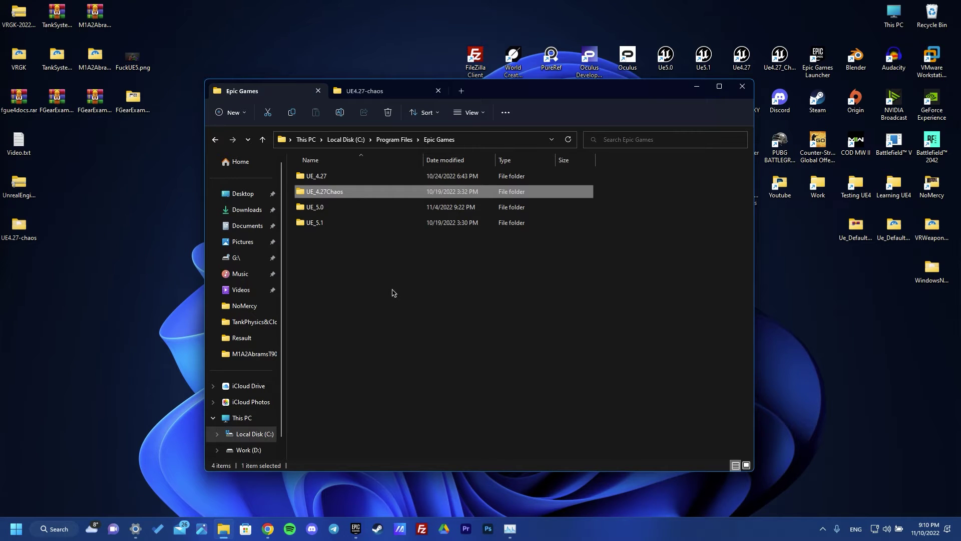
pyautogui.click(383, 90)
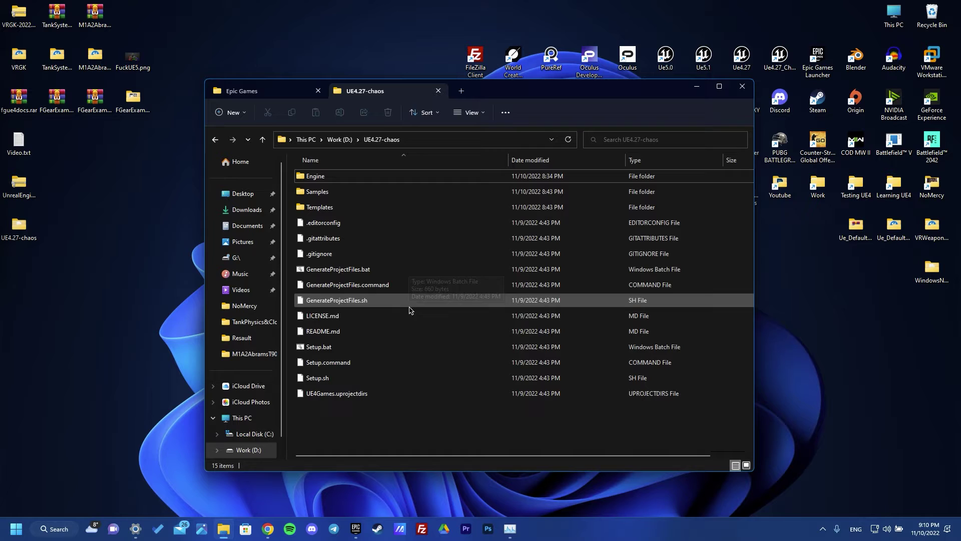
# Run Setup.bat from the UE4.27-chaos folder as administrator and allow it to make changes to the device.
pyautogui.rightClick(314, 349)
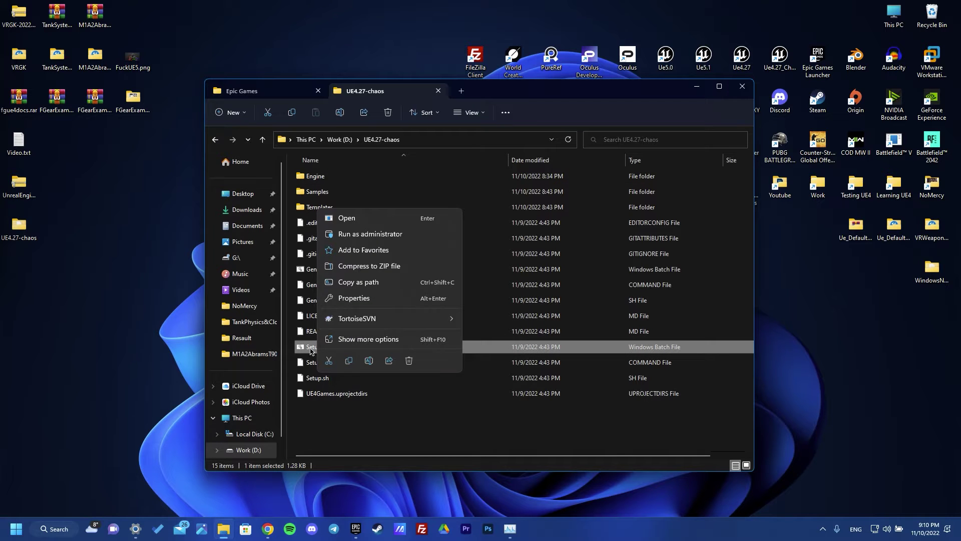
pyautogui.click(311, 349)
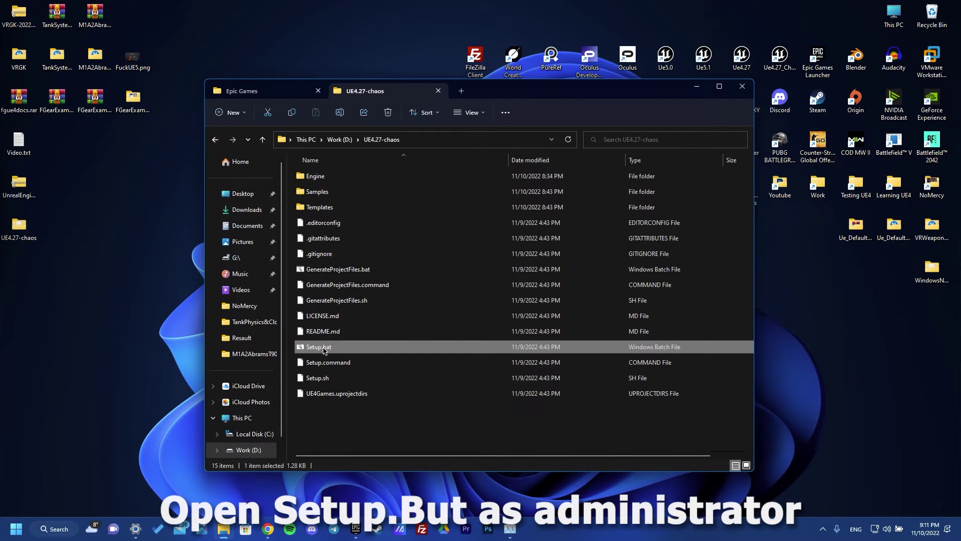
pyautogui.rightClick(323, 351)
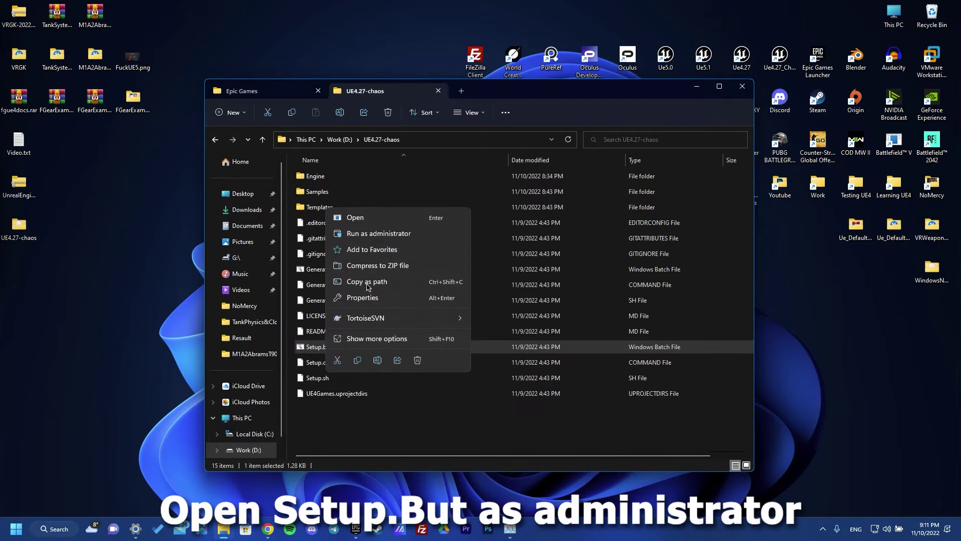
pyautogui.click(380, 238)
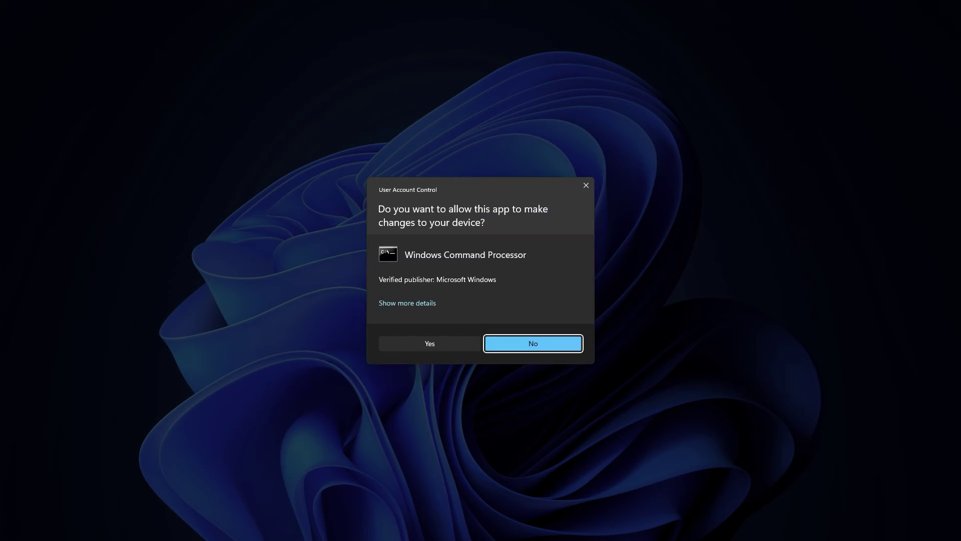
pyautogui.click(429, 343)
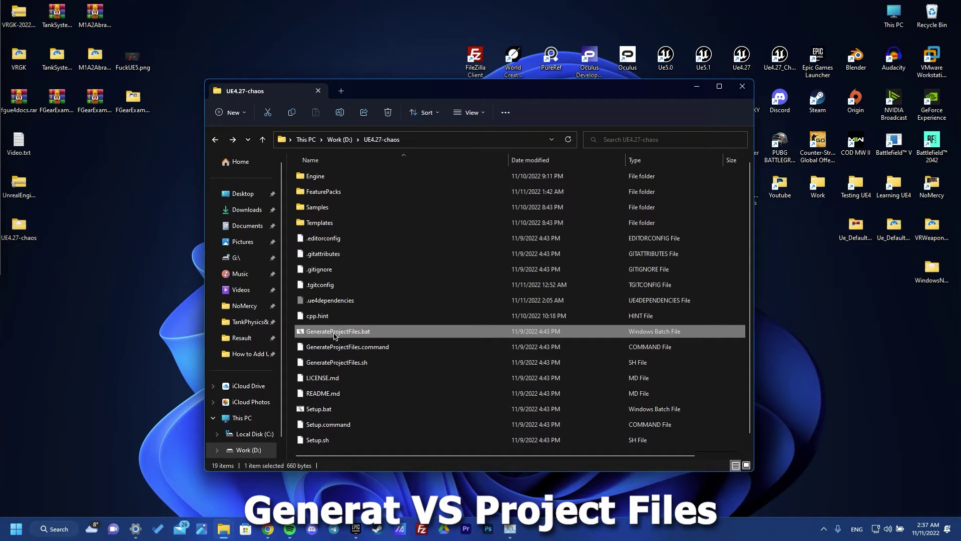
# Run GenerateProjectFiles.bat as administrator and allow it to make changes to the device.
pyautogui.rightClick(335, 334)
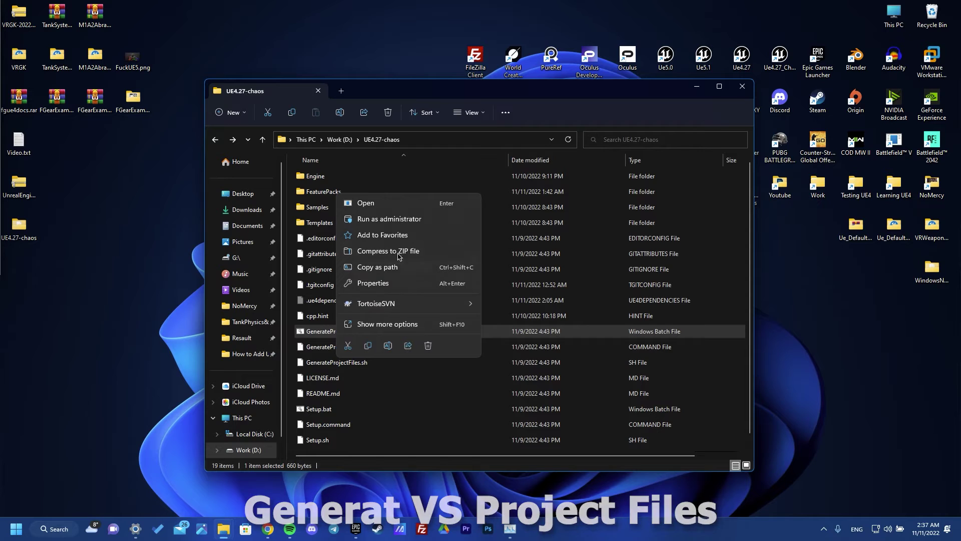
pyautogui.click(398, 217)
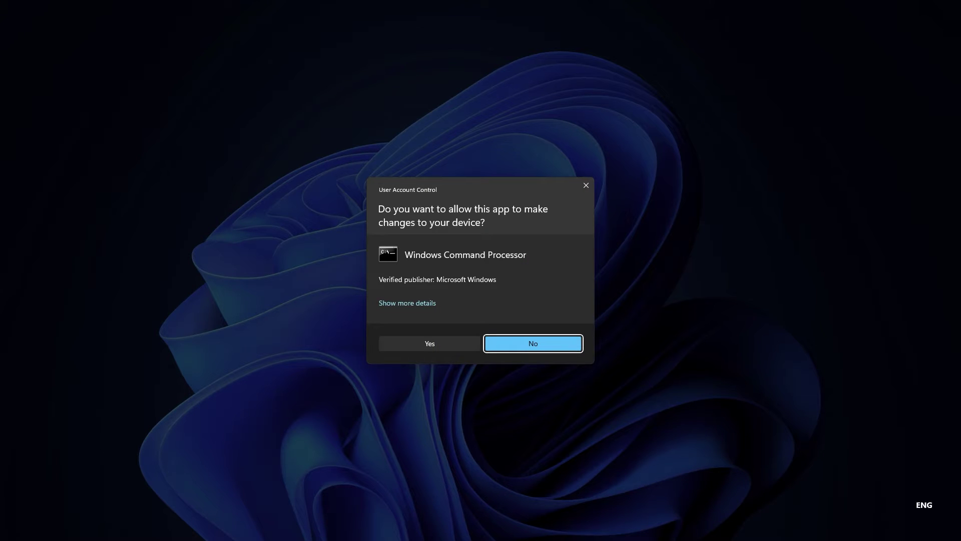
pyautogui.click(434, 342)
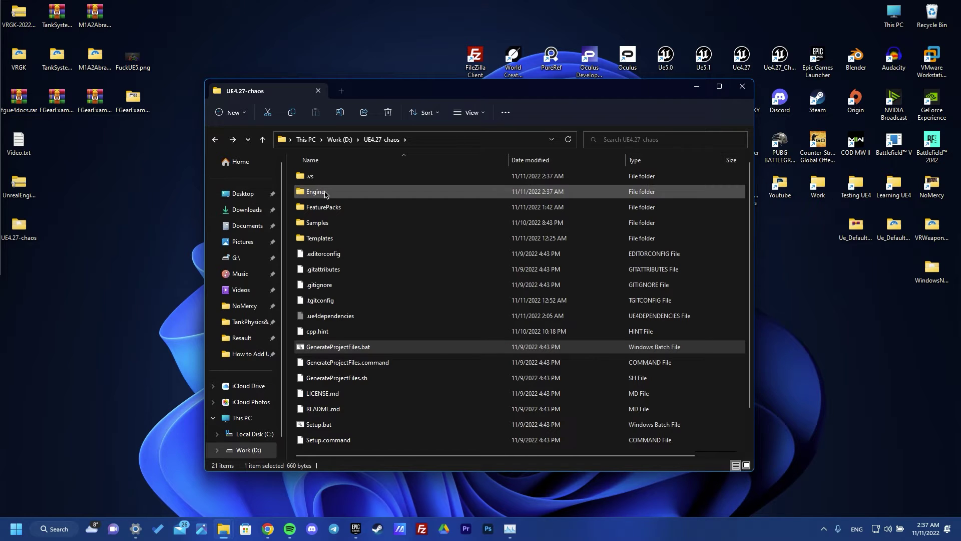
# Open the UE4.sln solution from the UE4.27-chaos folder in Visual Studio.
pyautogui.scroll(-1, 365, 220)
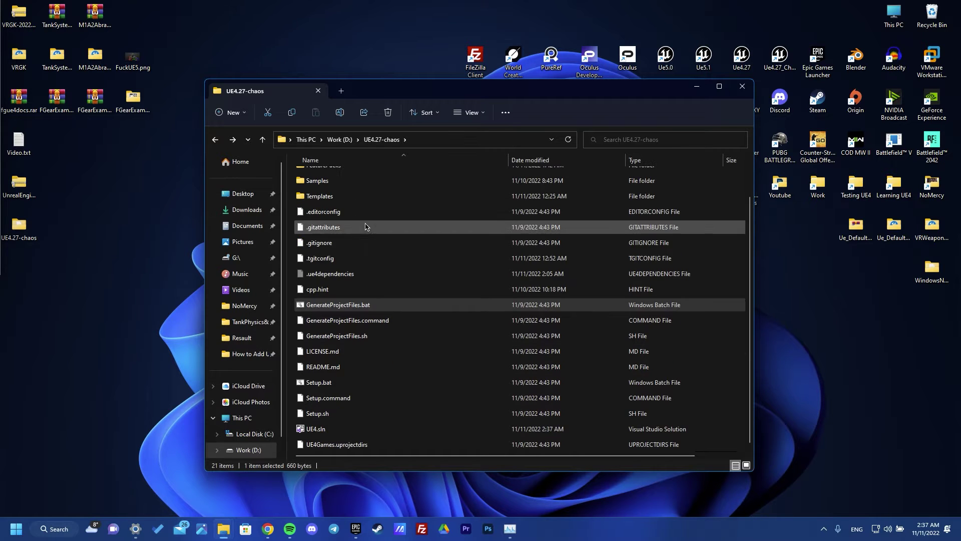
pyautogui.rightClick(344, 430)
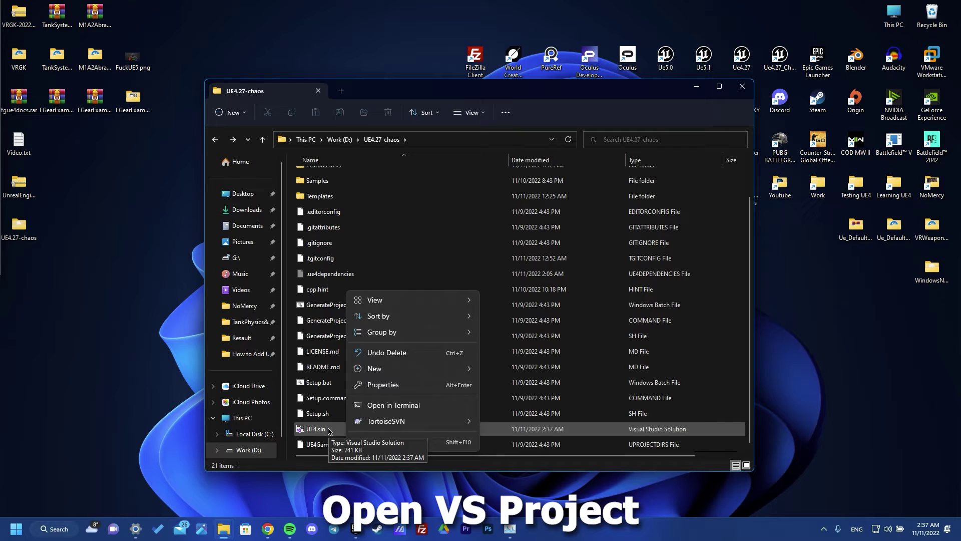
pyautogui.doubleClick(330, 432)
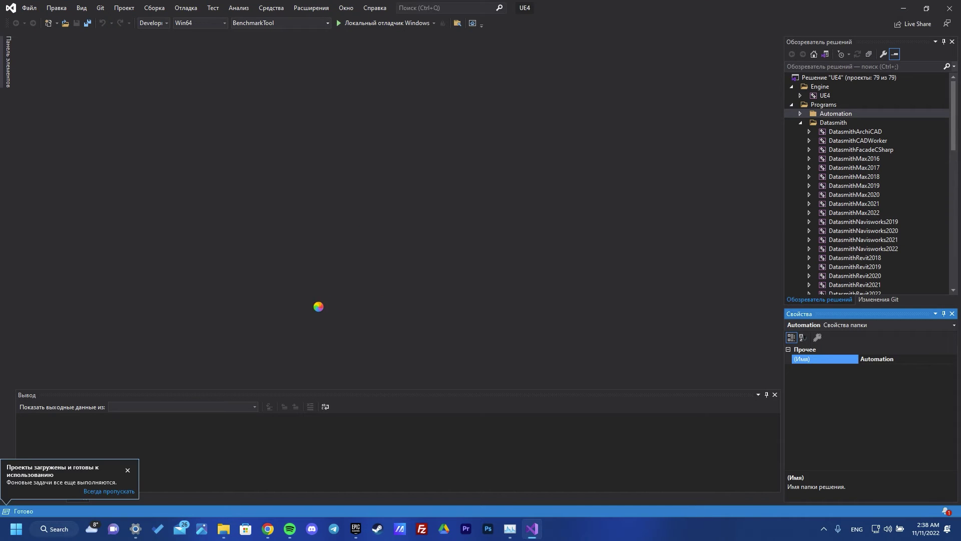
# Open Visual Studio Installer, check which .NET, C++ desktop and C++ game development workloads Visual Studio Community 2019 has selected, and close it.
pyautogui.click(6, 536)
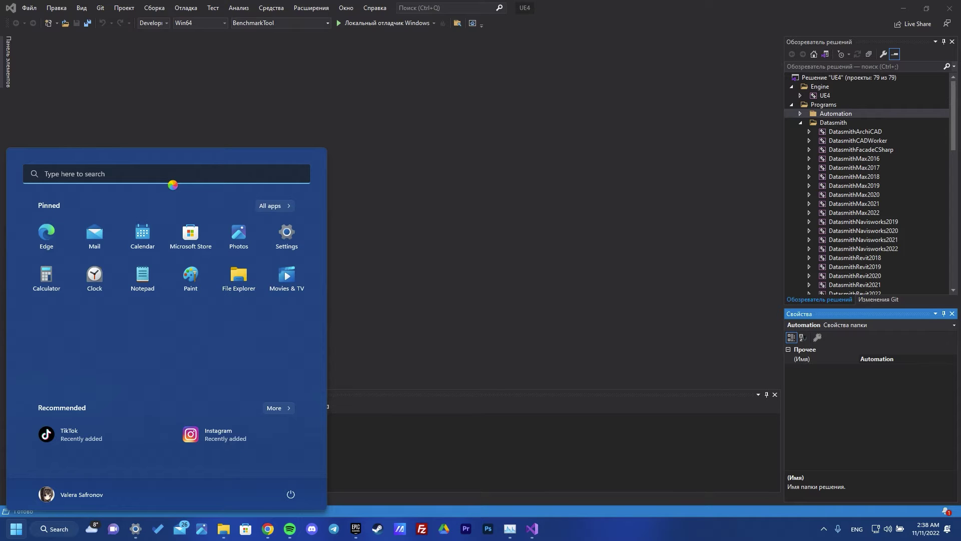
pyautogui.write('visual Studio Installer')
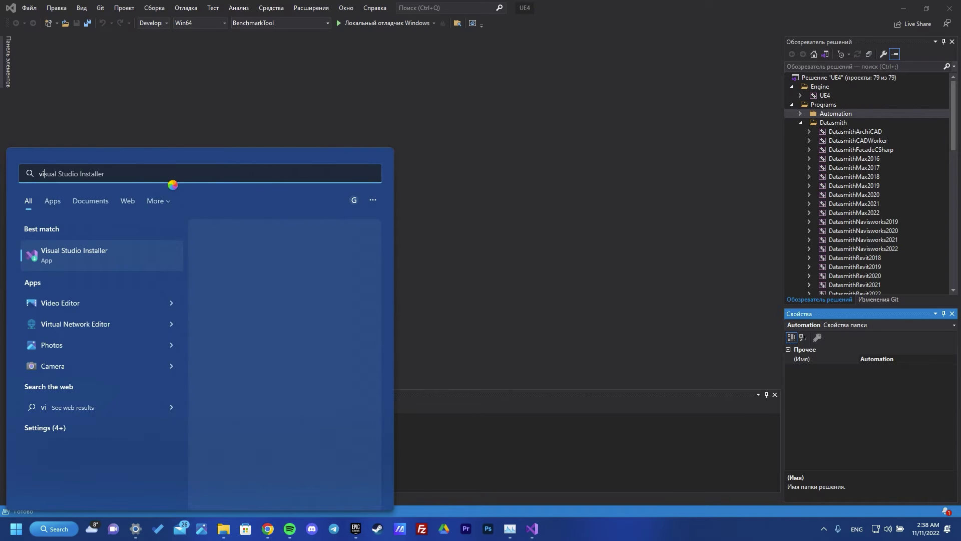
pyautogui.click(130, 252)
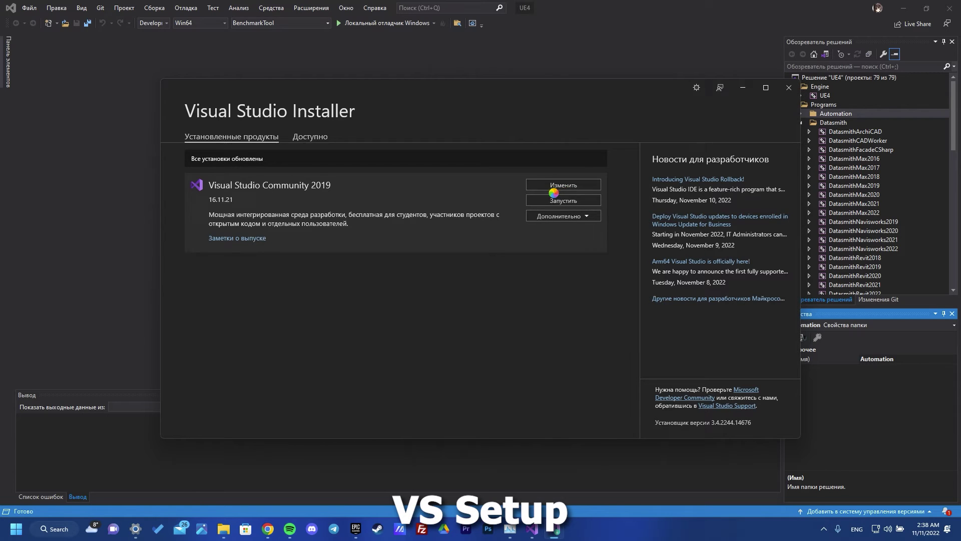
pyautogui.click(563, 187)
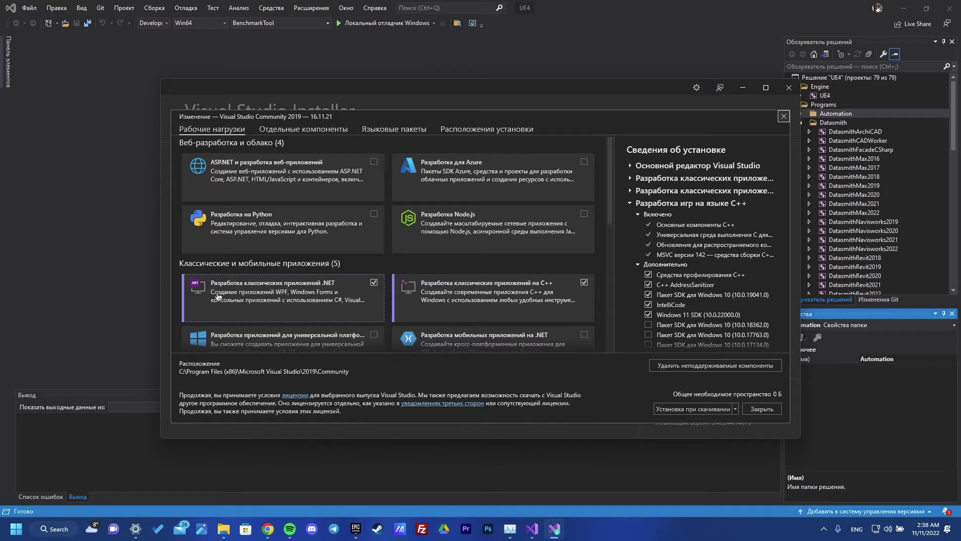
pyautogui.scroll(-3, 311, 280)
pyautogui.scroll(-1, 366, 275)
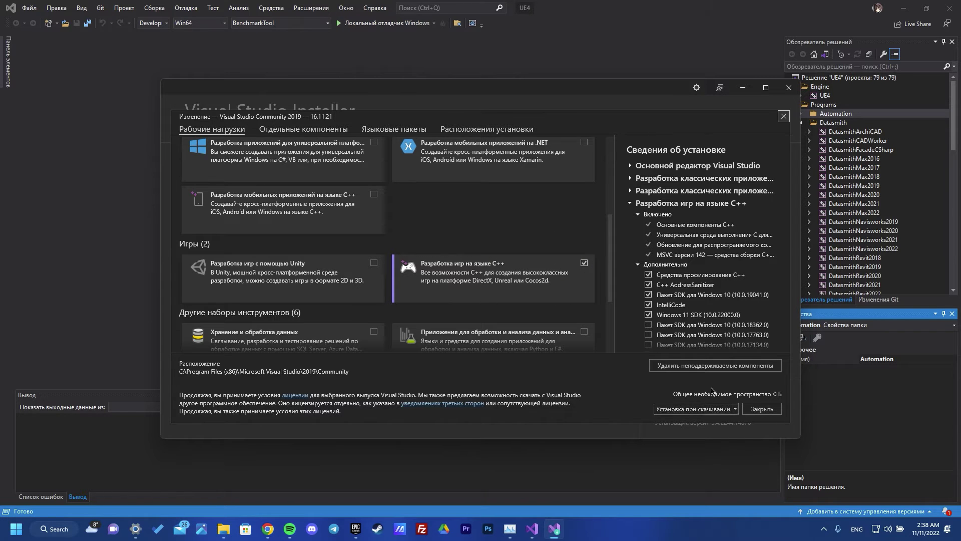
pyautogui.click(762, 409)
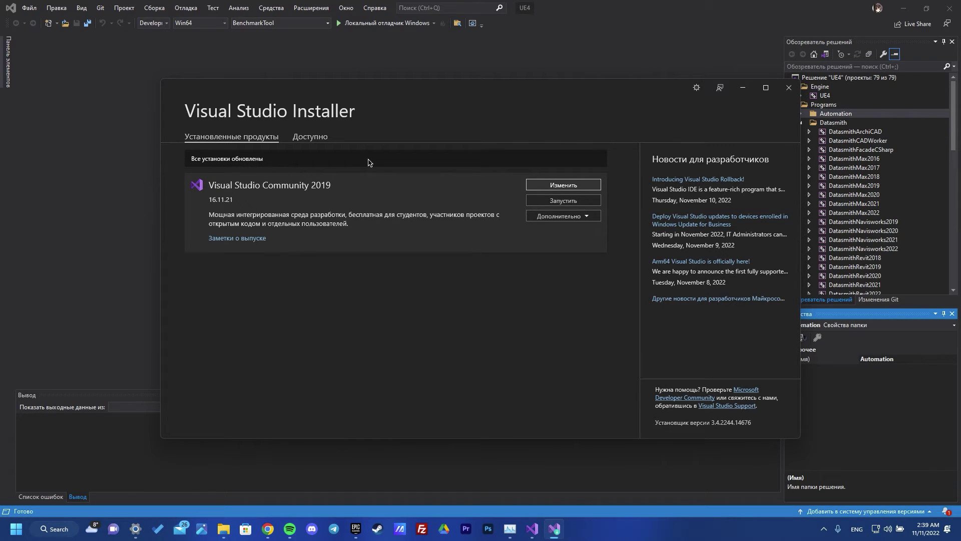
pyautogui.click(796, 93)
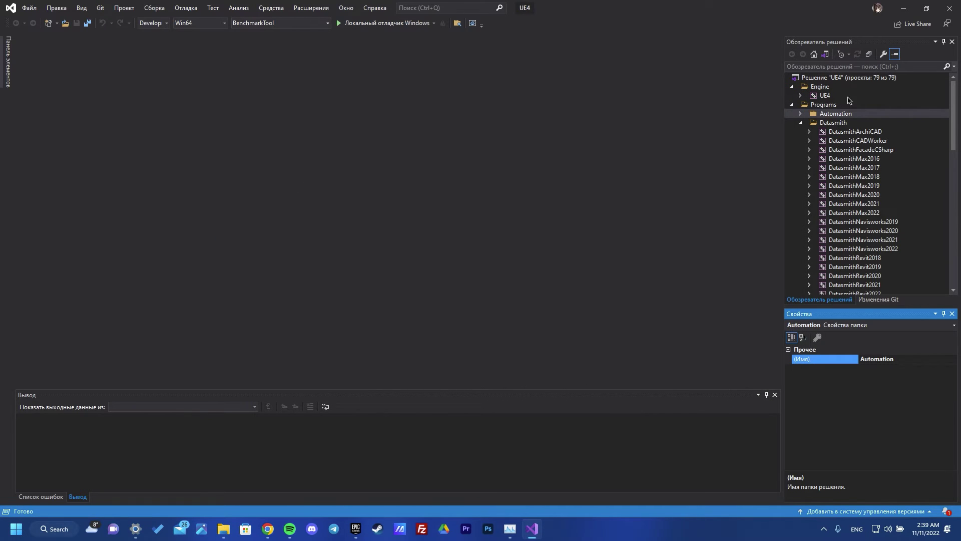
# Build the UE4 project from the Engine folder of the solution.
pyautogui.click(825, 96)
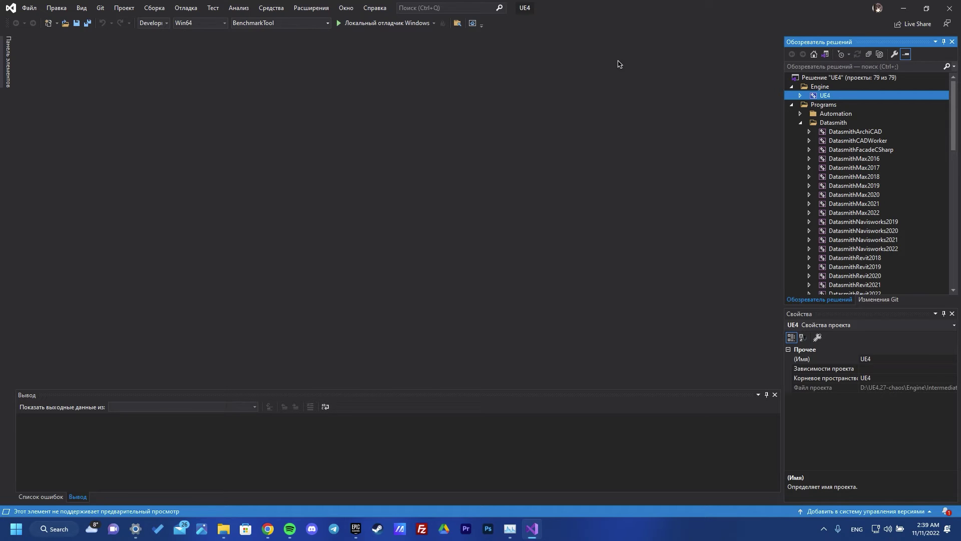
pyautogui.rightClick(854, 96)
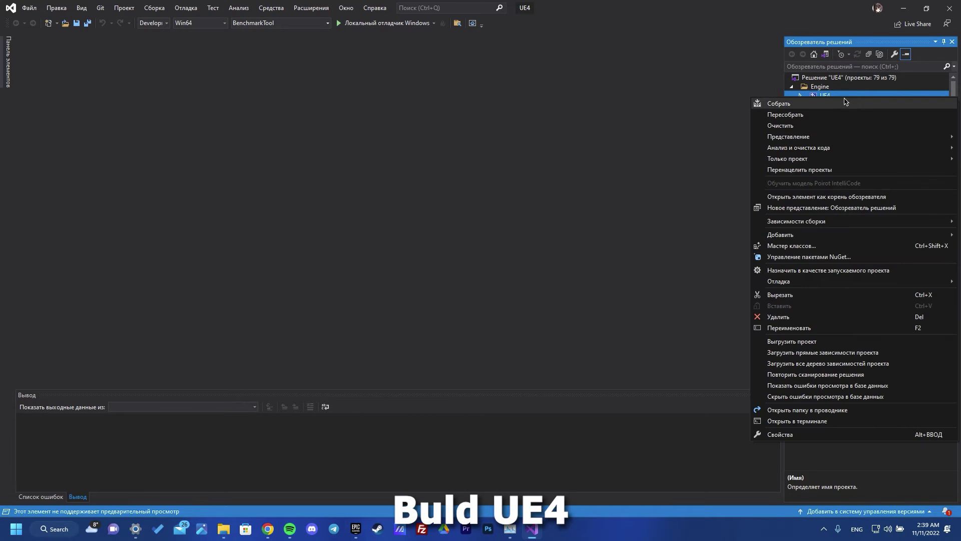
pyautogui.click(798, 104)
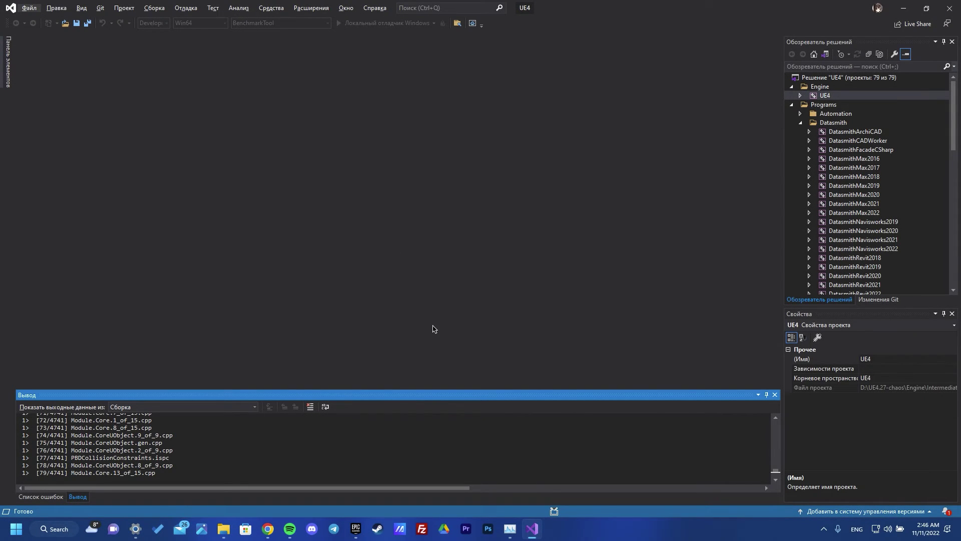
pyautogui.click(903, 8)
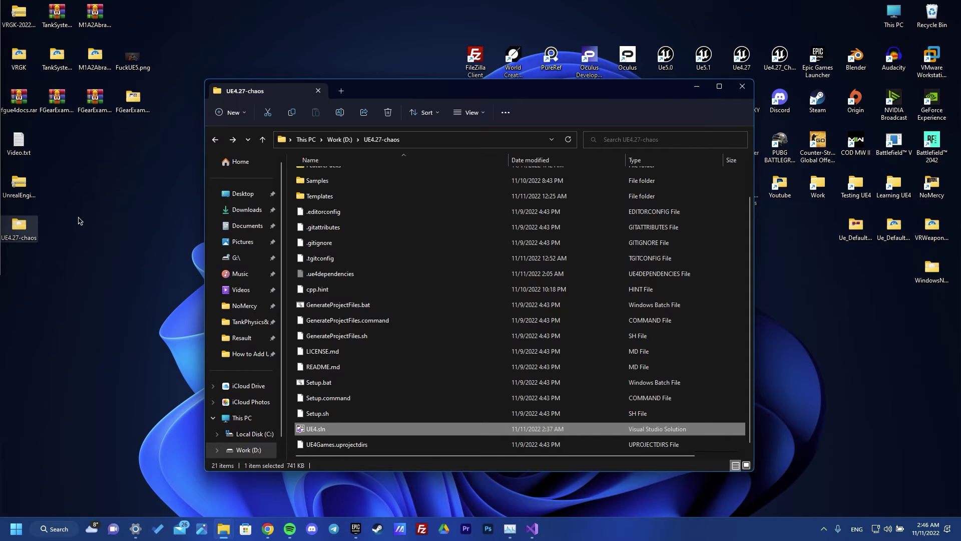
pyautogui.click(533, 528)
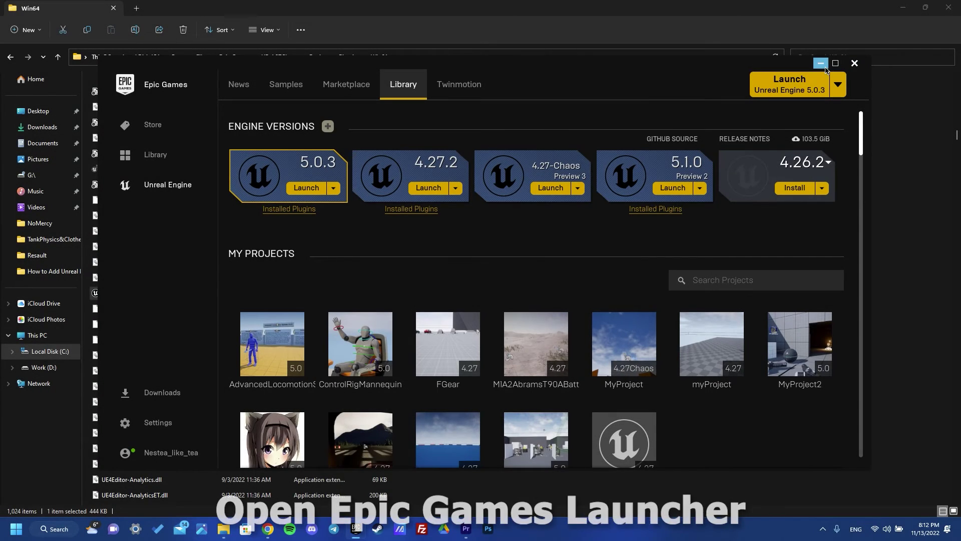
# Minimize the Epic Games Launcher and close the Unreal Editor with its project browser.
pyautogui.click(823, 65)
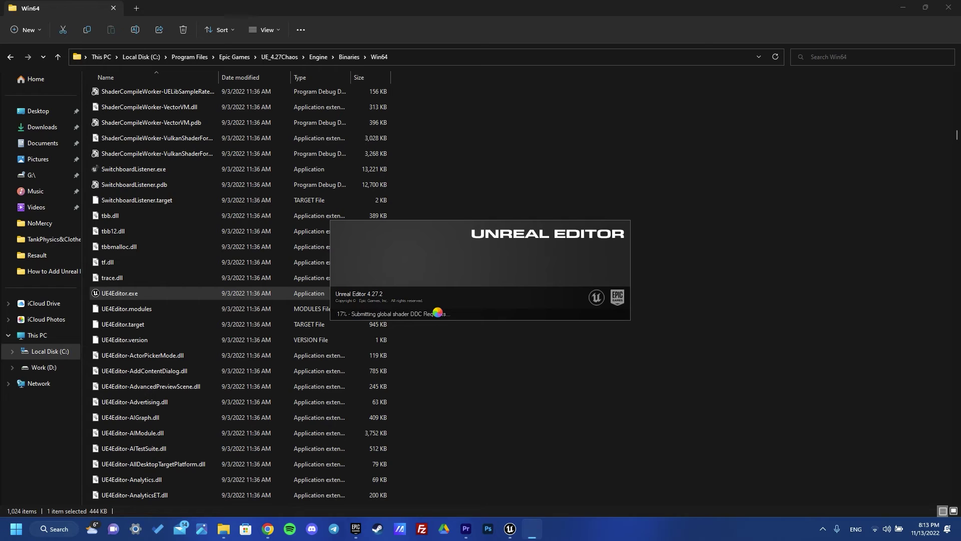
pyautogui.rightClick(533, 528)
pyautogui.click(533, 503)
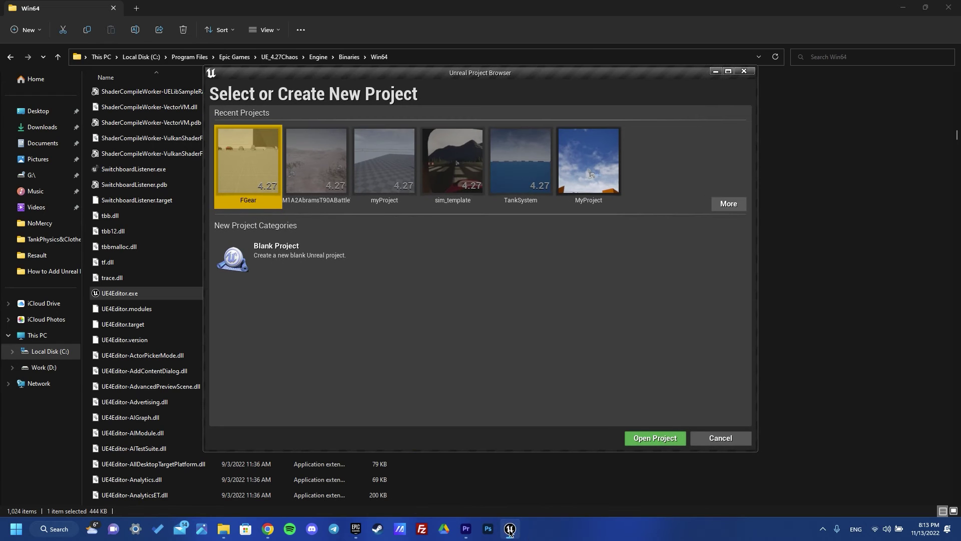
pyautogui.rightClick(510, 530)
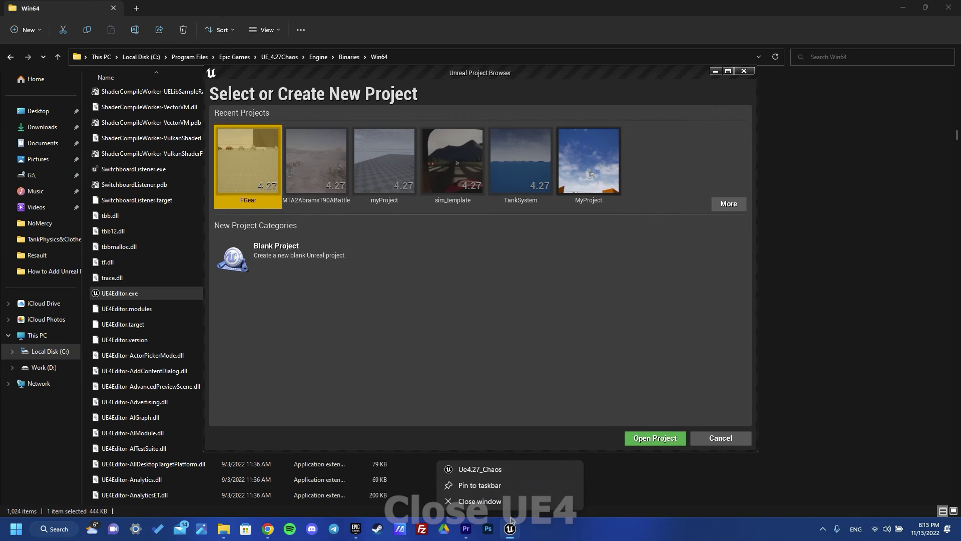
pyautogui.click(443, 520)
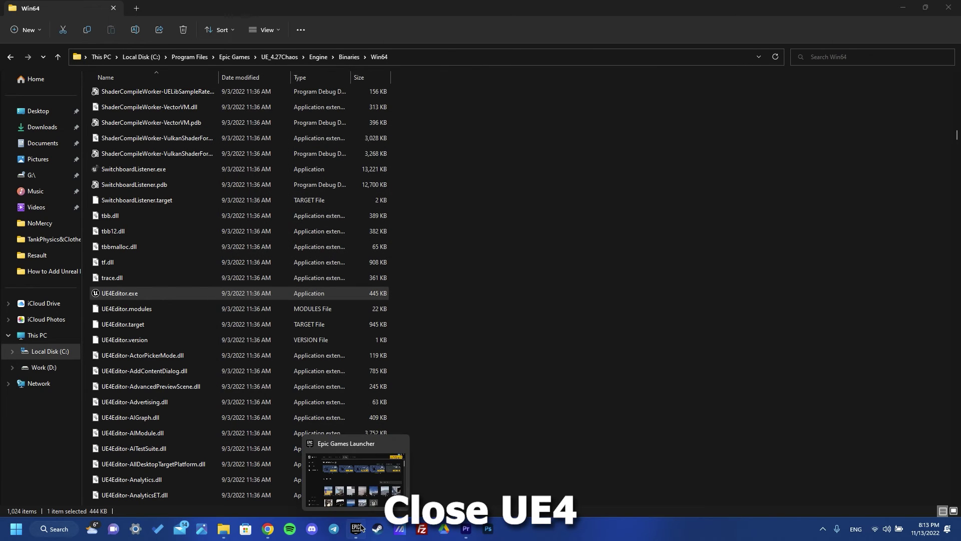
# Quit the Epic Games Launcher completely, including its background process, restart it and open the Unreal Engine library.
pyautogui.click(362, 528)
pyautogui.rightClick(360, 528)
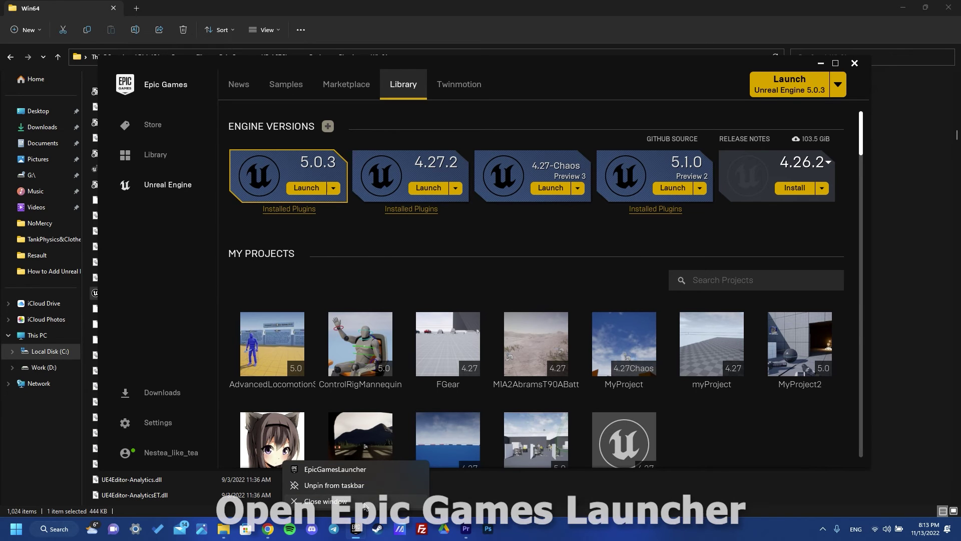
pyautogui.click(325, 502)
pyautogui.click(823, 529)
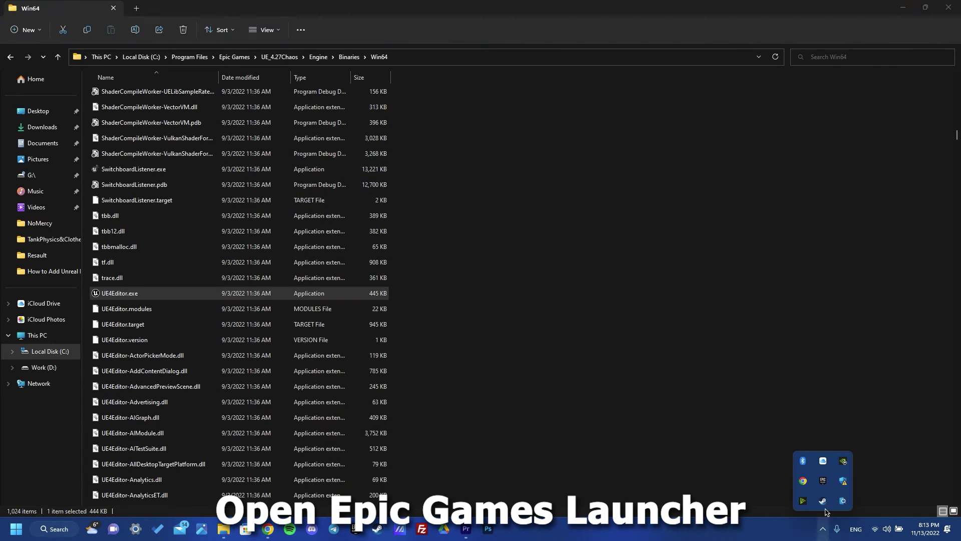
pyautogui.rightClick(822, 480)
pyautogui.click(832, 474)
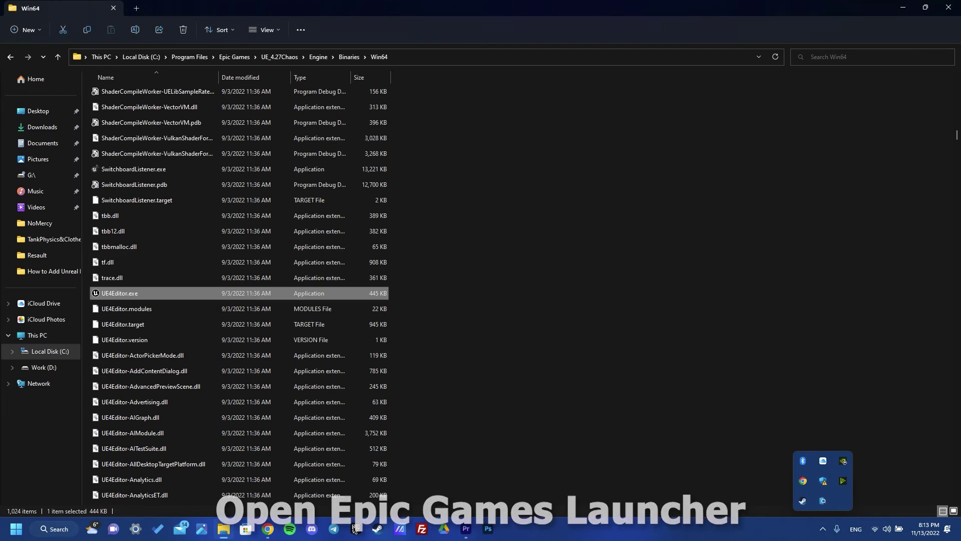
pyautogui.click(356, 530)
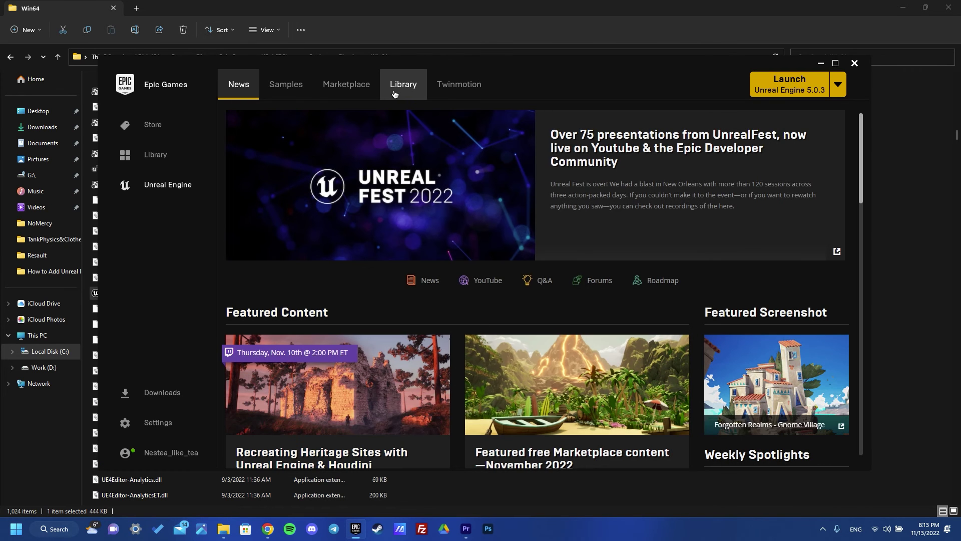
pyautogui.click(403, 84)
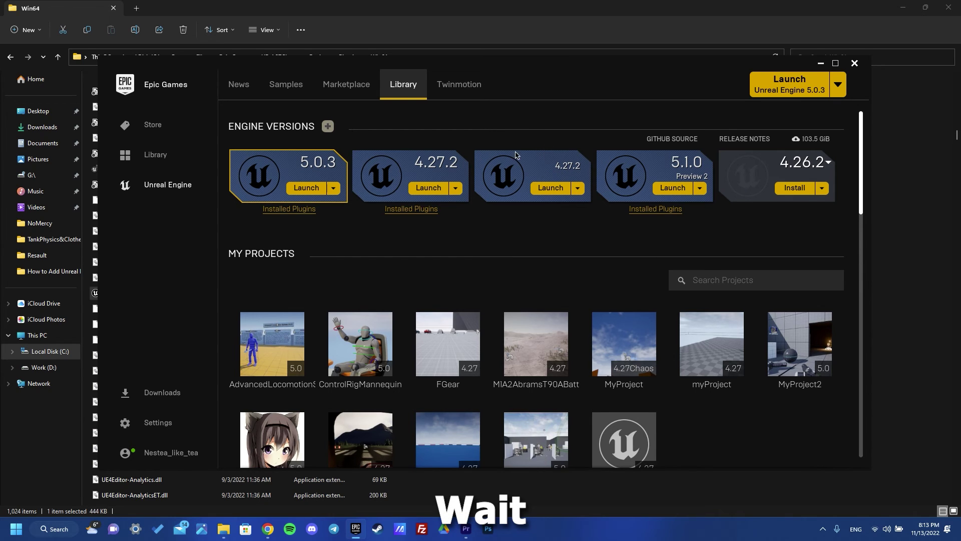
# Look through the versions offered for the 4.26.2 engine slot down to the oldest release, leaving the selection as is.
pyautogui.click(828, 162)
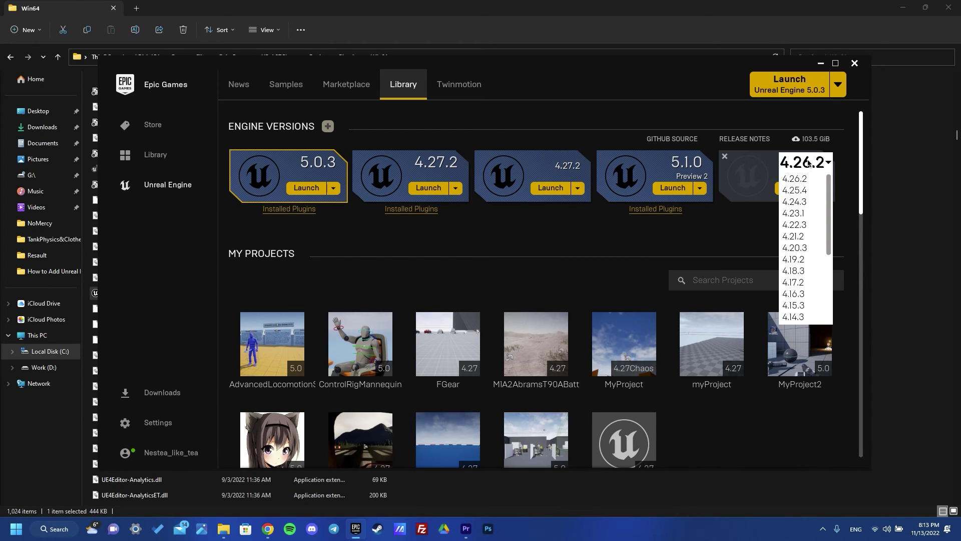
pyautogui.scroll(-2, 803, 259)
pyautogui.scroll(-4, 803, 259)
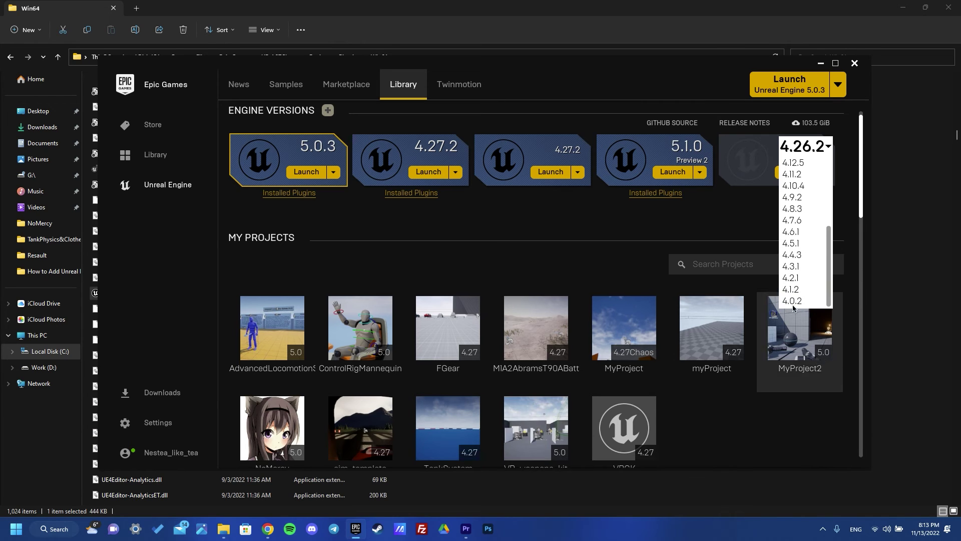
pyautogui.scroll(-1, 715, 260)
pyautogui.click(692, 239)
pyautogui.scroll(1, 582, 179)
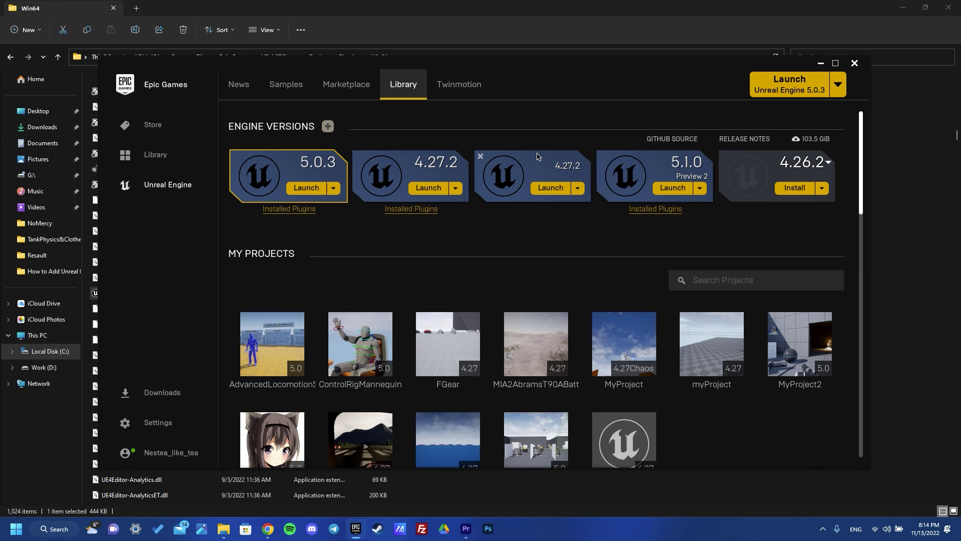
# Recheck the end of the 4.26.2 slot's version list for a Chaos build, keeping version 4.26.2 selected.
pyautogui.click(829, 162)
pyautogui.scroll(-5, 790, 253)
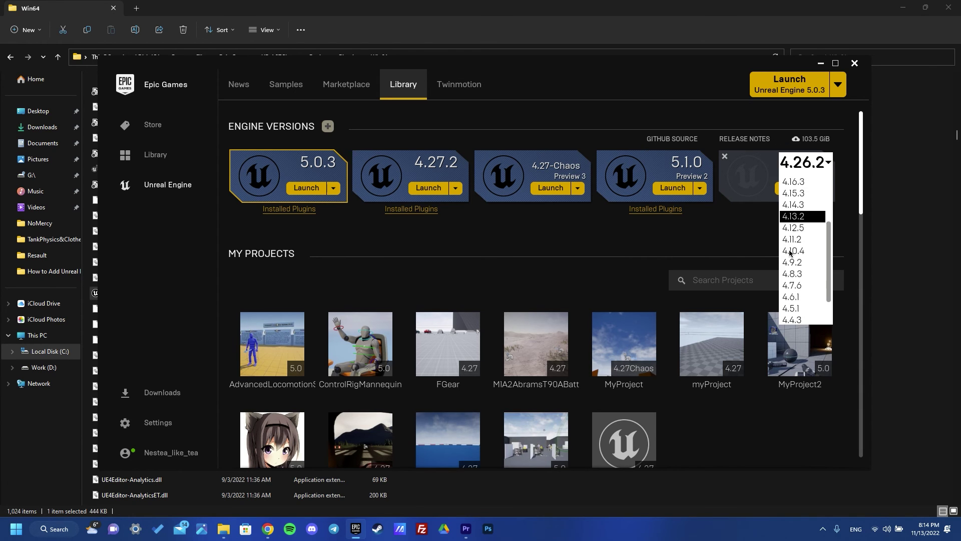
pyautogui.scroll(-5, 790, 253)
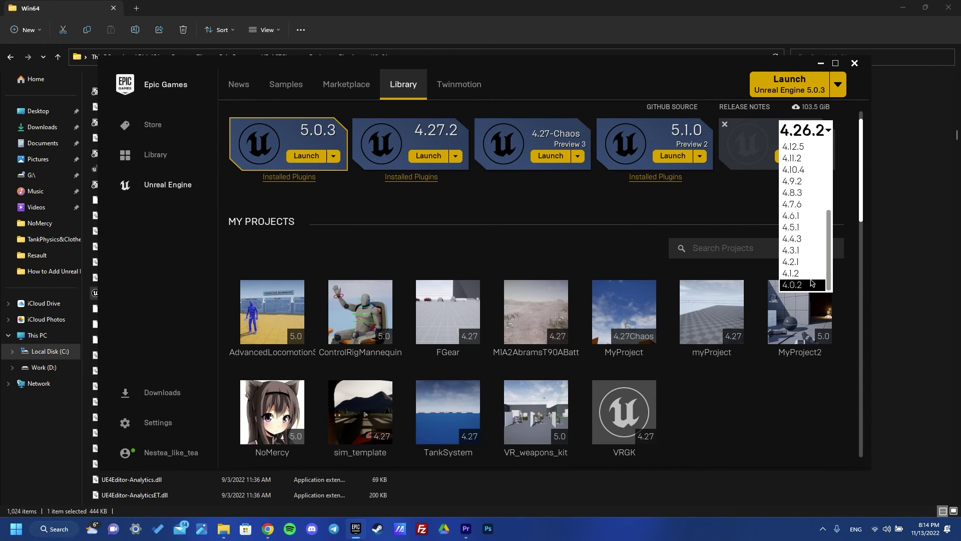
pyautogui.click(721, 216)
pyautogui.click(830, 162)
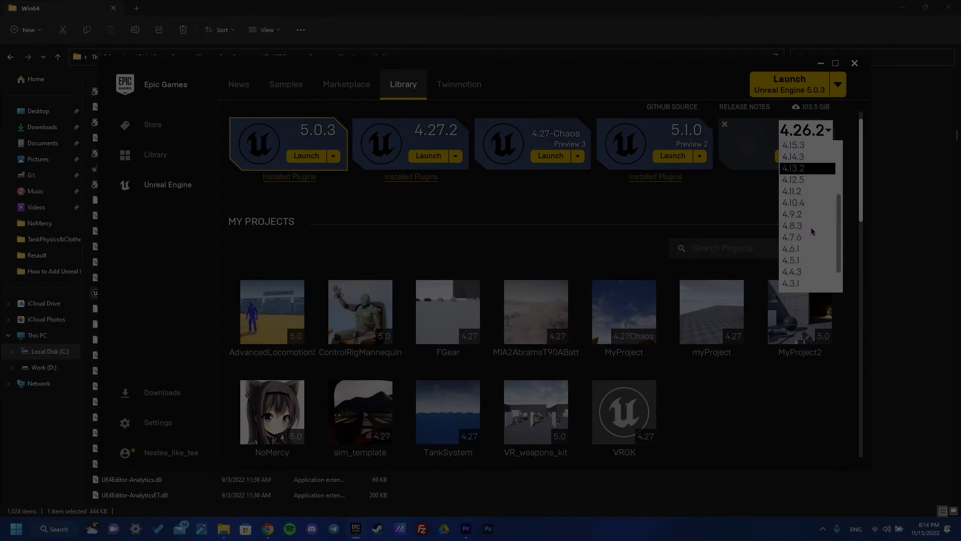
pyautogui.scroll(-3, 810, 223)
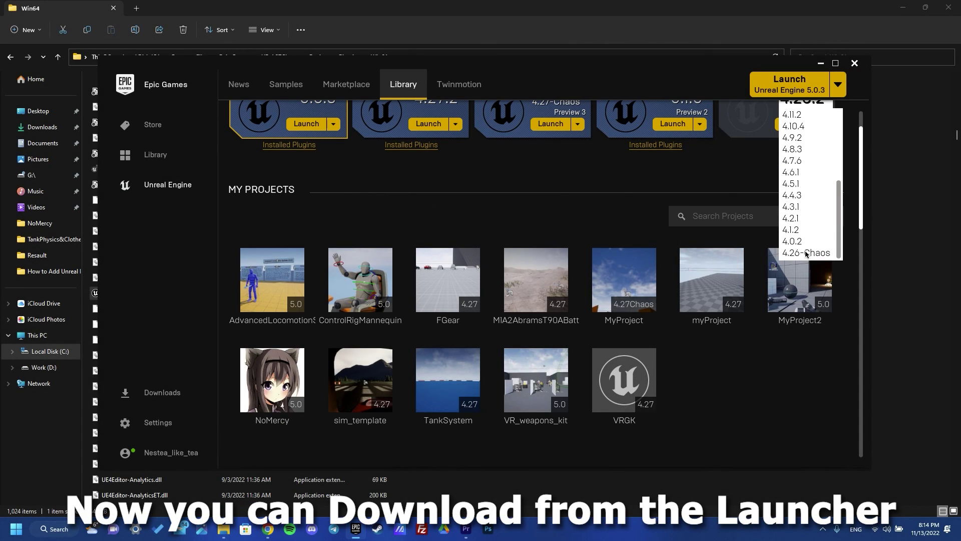
pyautogui.scroll(1, 751, 233)
pyautogui.click(703, 239)
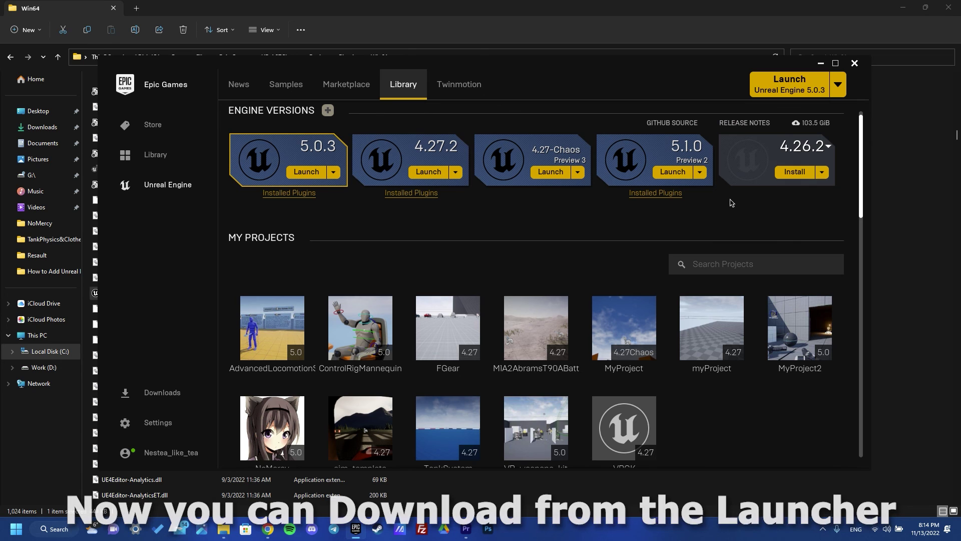